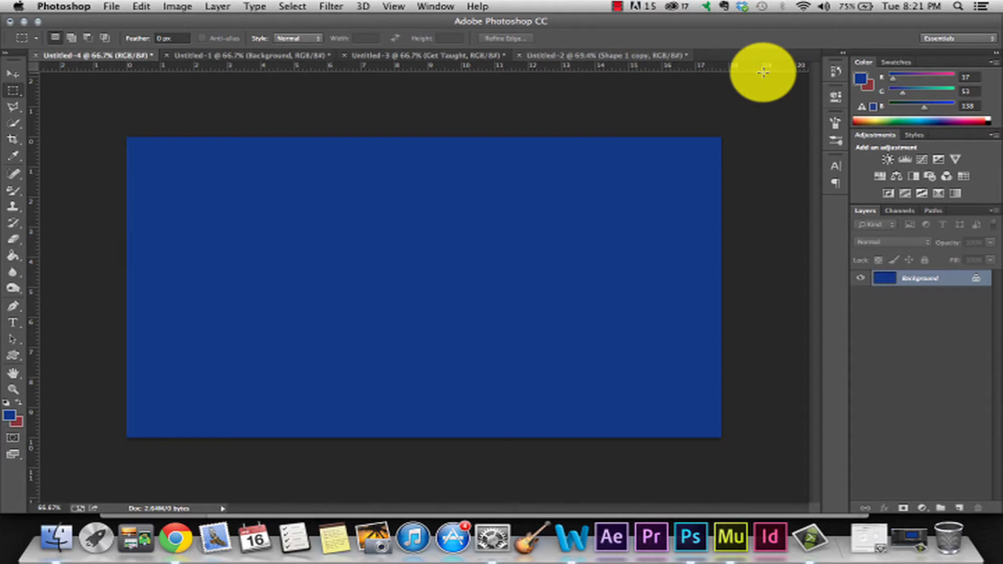
Preview the finished GET TAUGHT example, then switch to the plain blue Untitled-4 document
{"action": "left_click", "coordinate": [370, 58]}
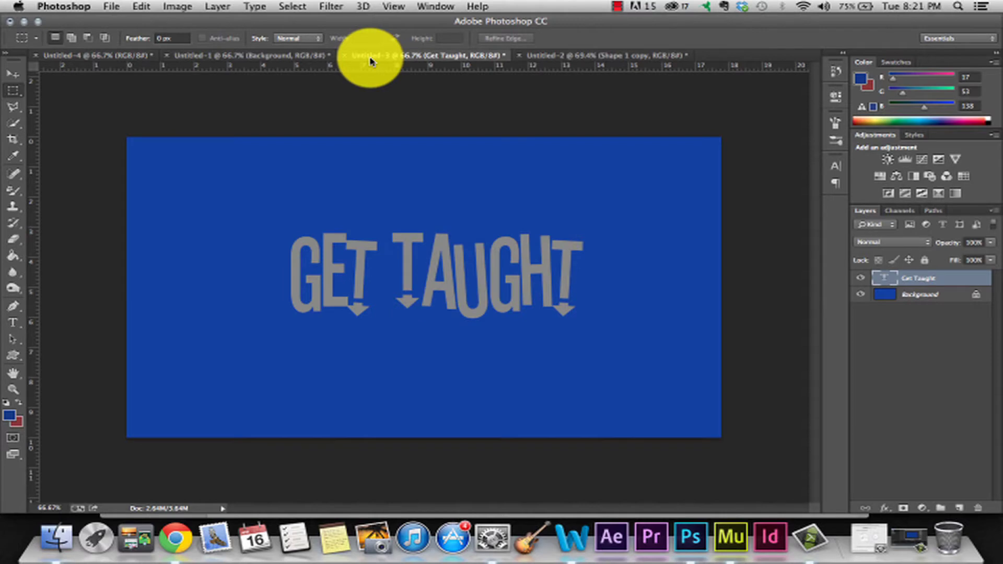
{"action": "left_click", "coordinate": [277, 61]}
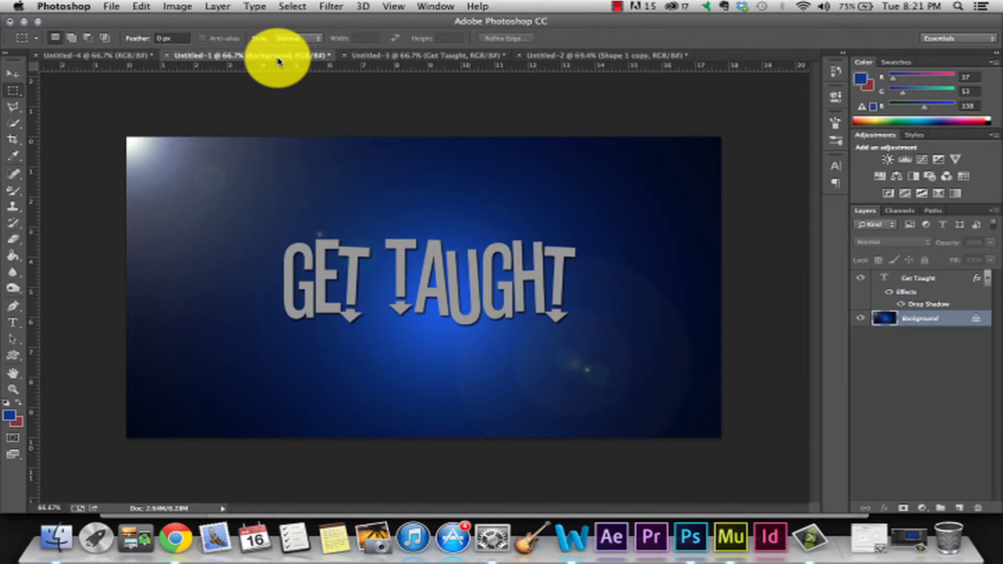
{"action": "left_click", "coordinate": [278, 61]}
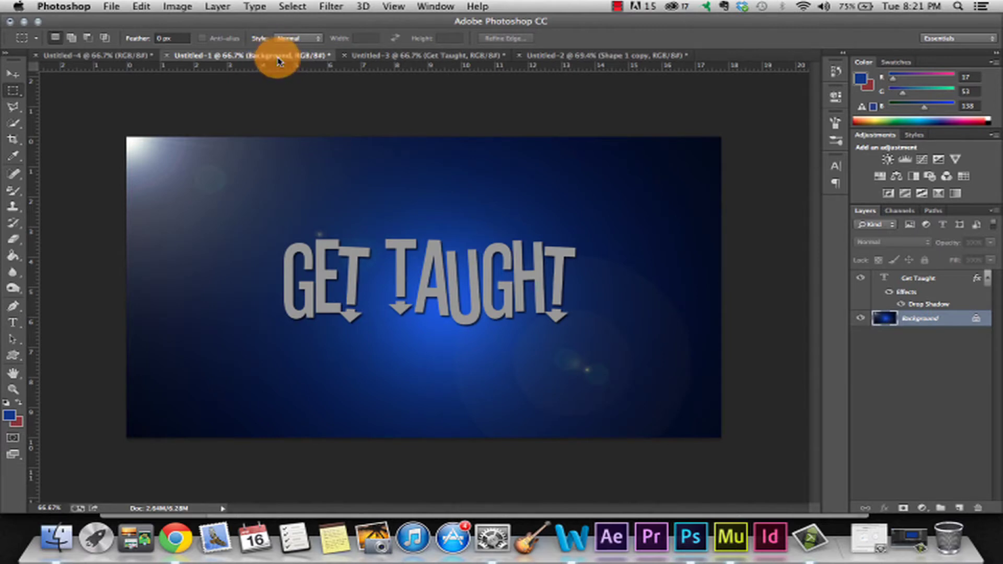
{"action": "left_click", "coordinate": [60, 57]}
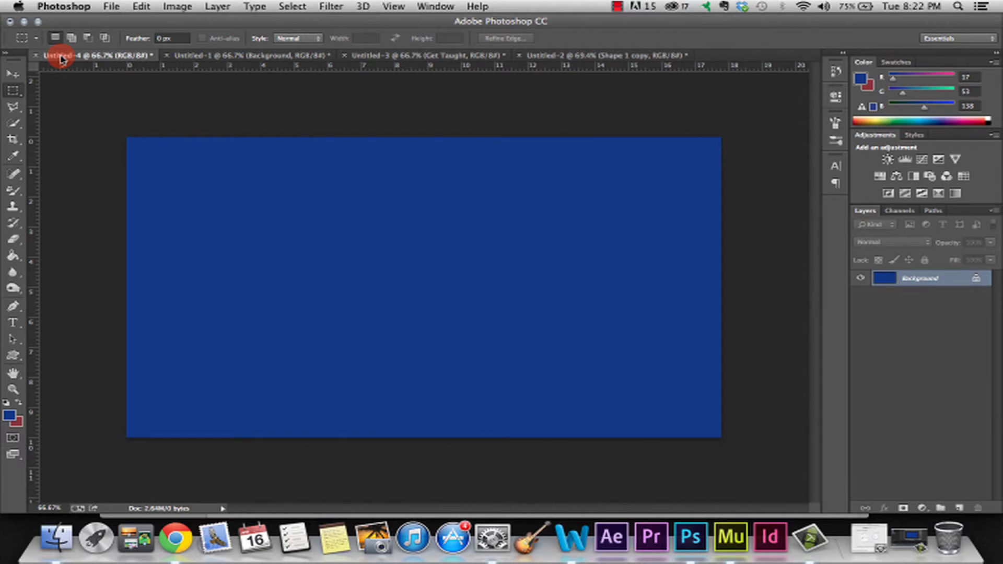
Select Untitled-4's Background layer, cancelling its conversion to an editable layer
{"action": "left_click", "coordinate": [905, 280]}
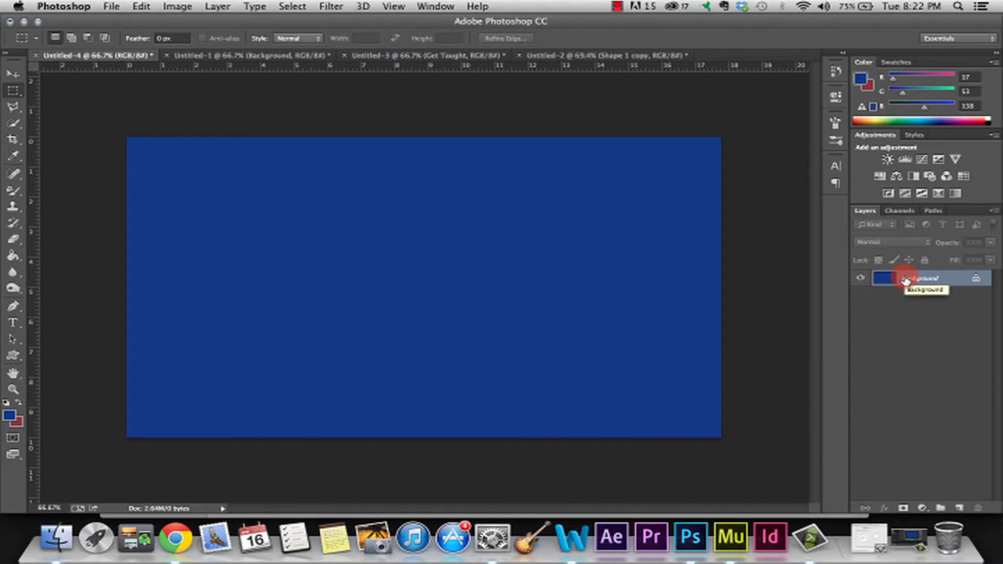
{"action": "double_click", "coordinate": [905, 280]}
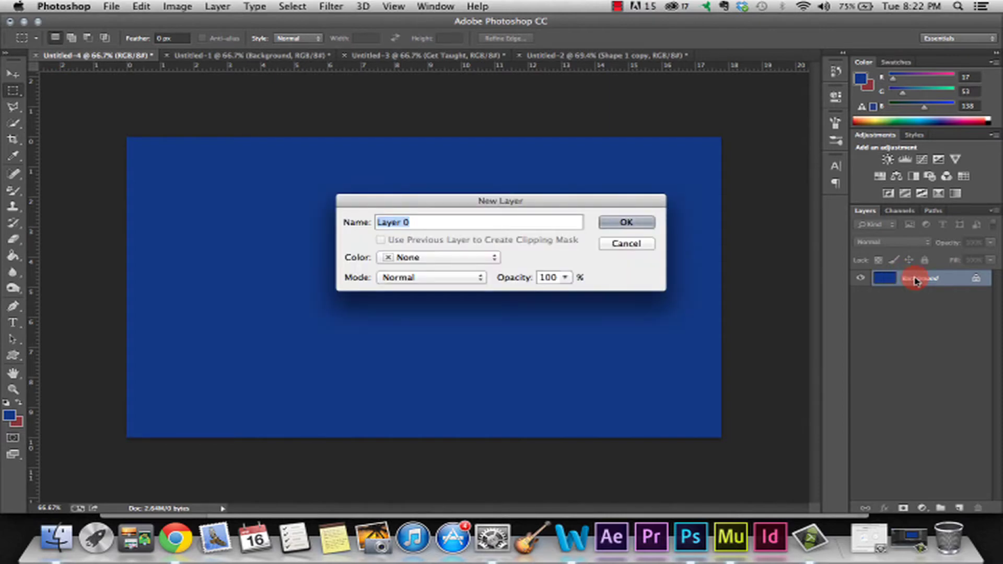
{"action": "left_click", "coordinate": [640, 245]}
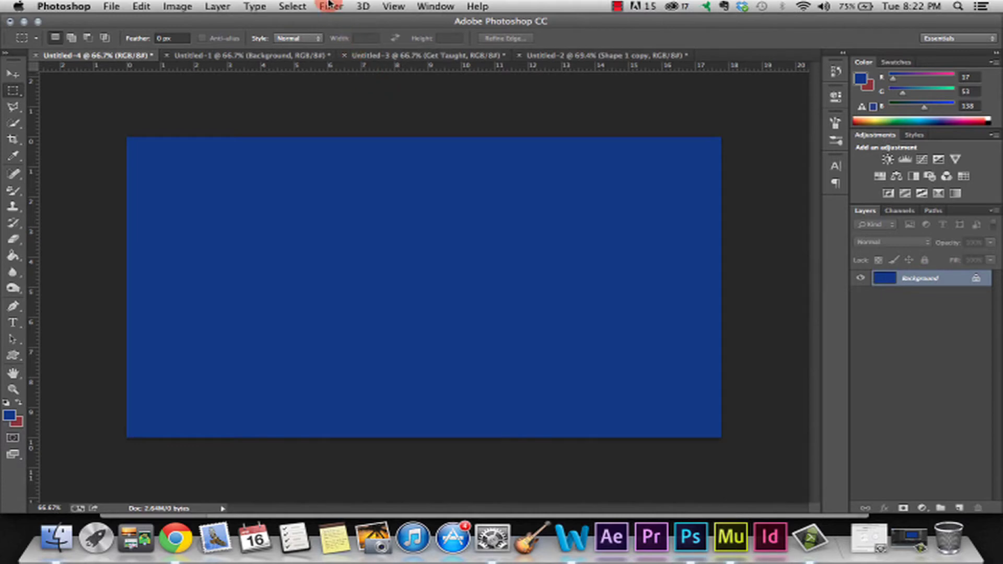
Apply Lighting Effects and raise the centred point light's intensity to about 50
{"action": "left_click", "coordinate": [330, 6]}
{"action": "mouse_move", "coordinate": [365, 211]}
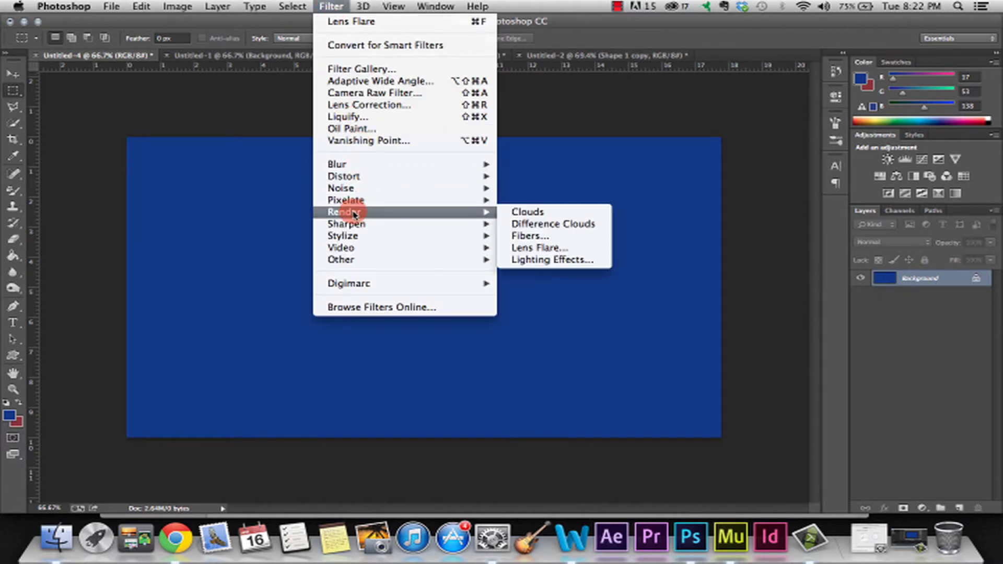
{"action": "left_click", "coordinate": [555, 259]}
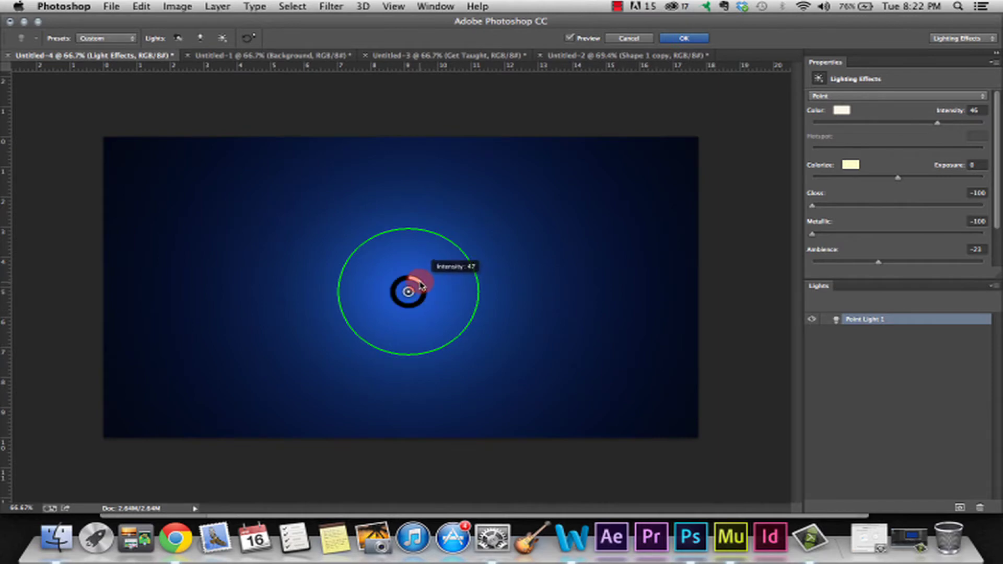
{"action": "left_click_drag", "start_coordinate": [422, 286], "coordinate": [423, 296]}
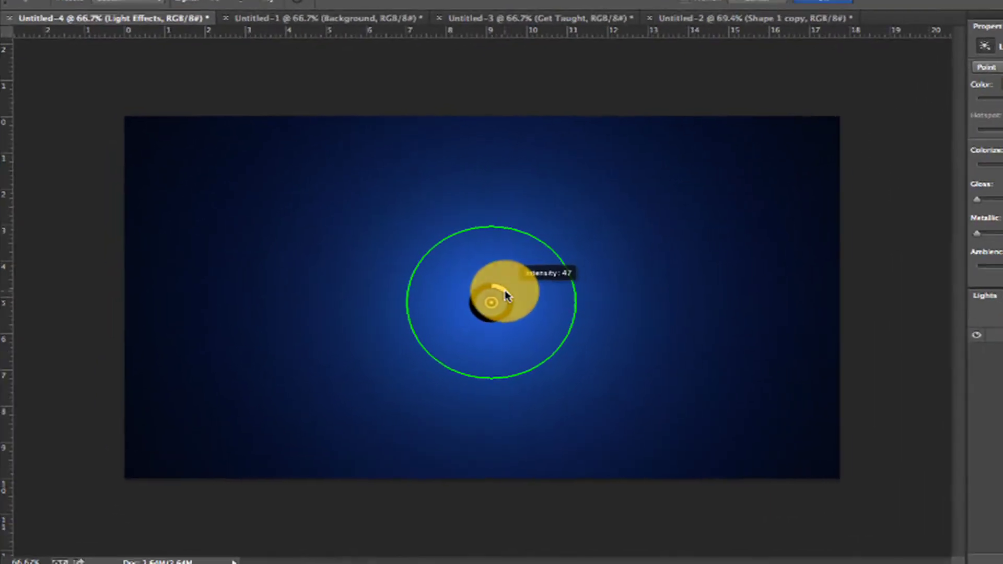
{"action": "mouse_move", "coordinate": [519, 309]}
{"action": "left_mouse_down"}
{"action": "mouse_move", "coordinate": [519, 287]}
{"action": "mouse_move", "coordinate": [517, 312]}
{"action": "mouse_move", "coordinate": [494, 320]}
{"action": "mouse_move", "coordinate": [509, 315]}
{"action": "mouse_move", "coordinate": [505, 306]}
{"action": "mouse_move", "coordinate": [524, 307]}
{"action": "mouse_move", "coordinate": [509, 289]}
{"action": "mouse_move", "coordinate": [524, 304]}
{"action": "mouse_move", "coordinate": [529, 296]}
{"action": "mouse_move", "coordinate": [523, 304]}
{"action": "left_mouse_up"}
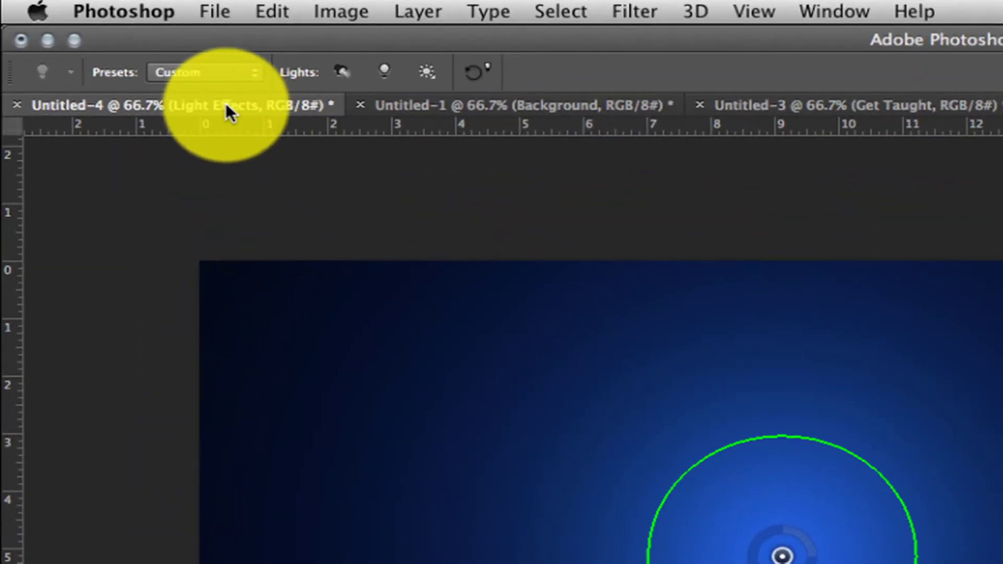
Try the Five Lights Down and Flood Light presets, then settle on Flashlight at intensity 46
{"action": "left_click", "coordinate": [199, 61]}
{"action": "mouse_move", "coordinate": [198, 2]}
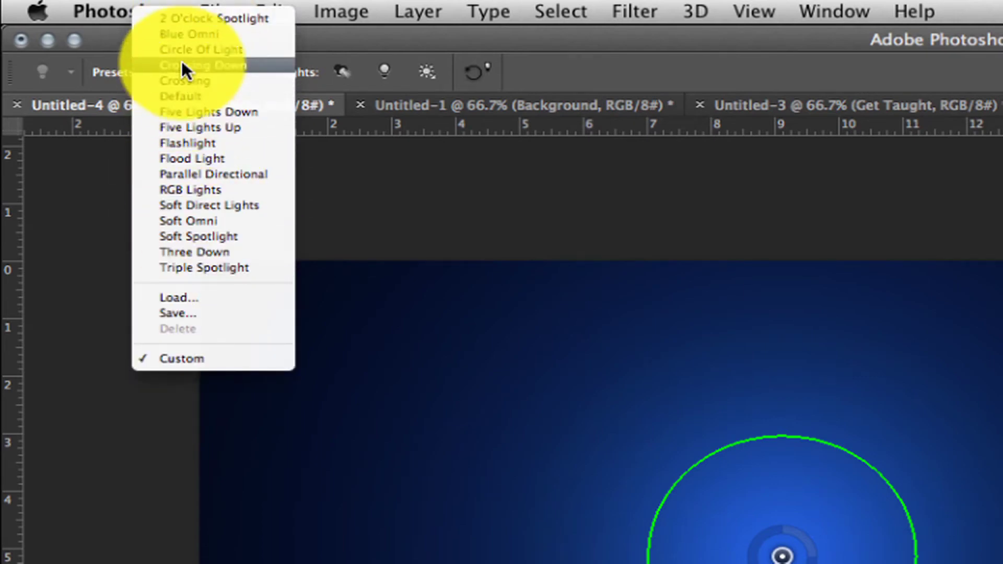
{"action": "left_click", "coordinate": [199, 112]}
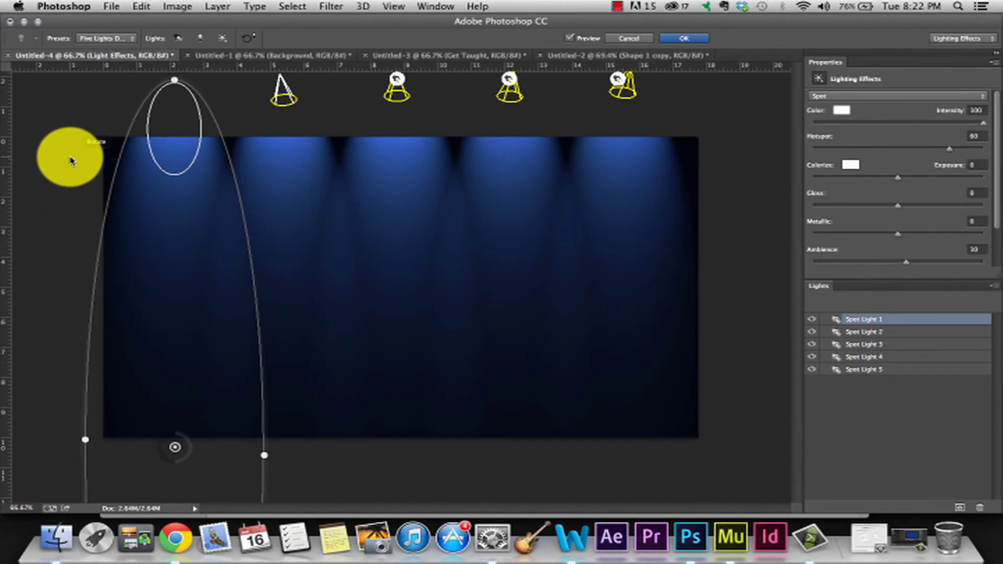
{"action": "left_click", "coordinate": [121, 38]}
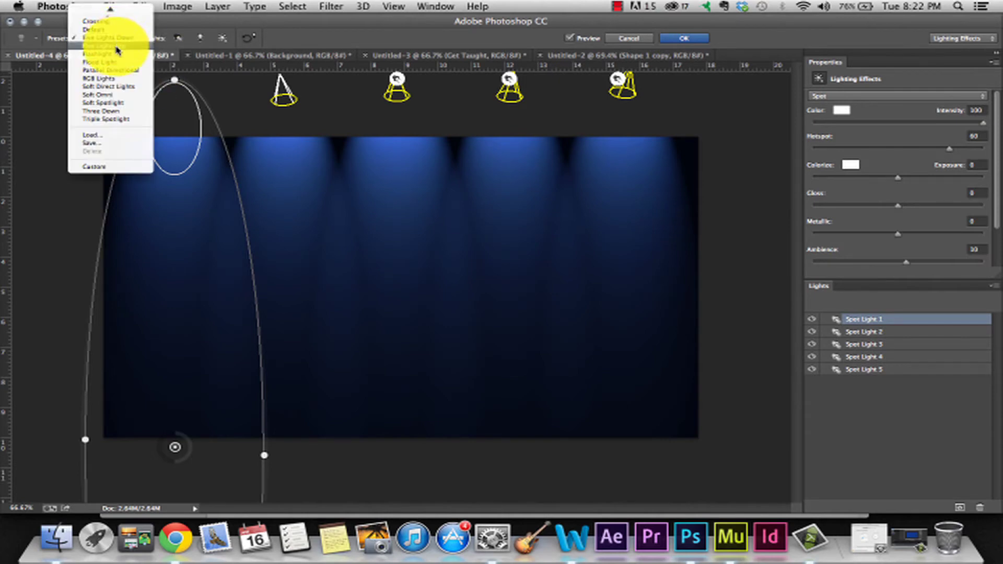
{"action": "key", "text": "Escape"}
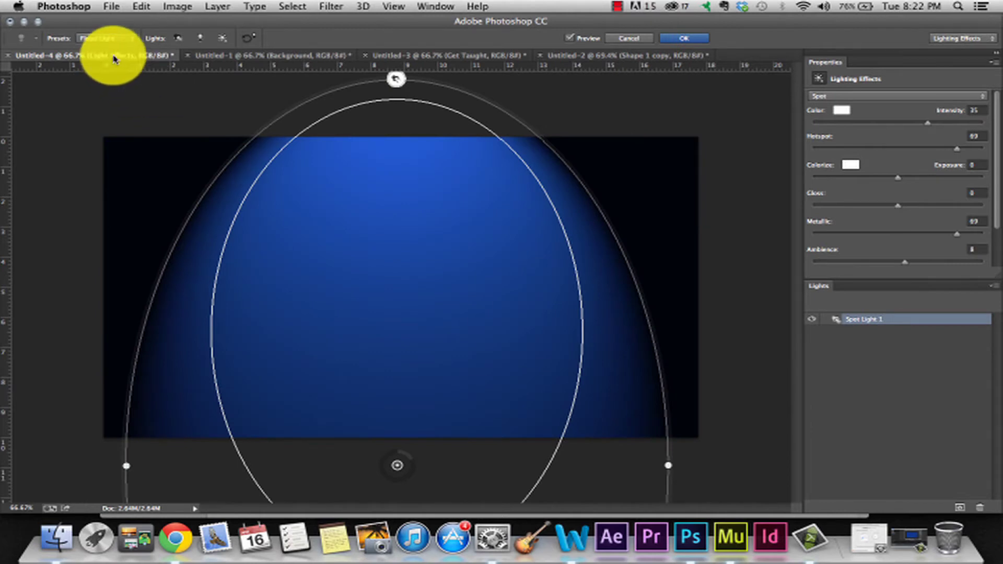
{"action": "left_click", "coordinate": [99, 39]}
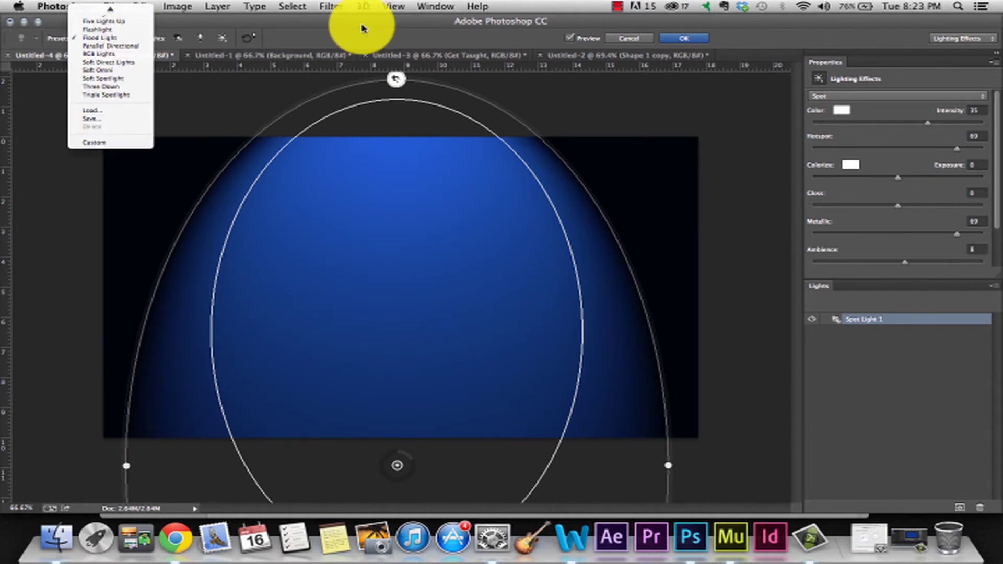
{"action": "left_click", "coordinate": [376, 36]}
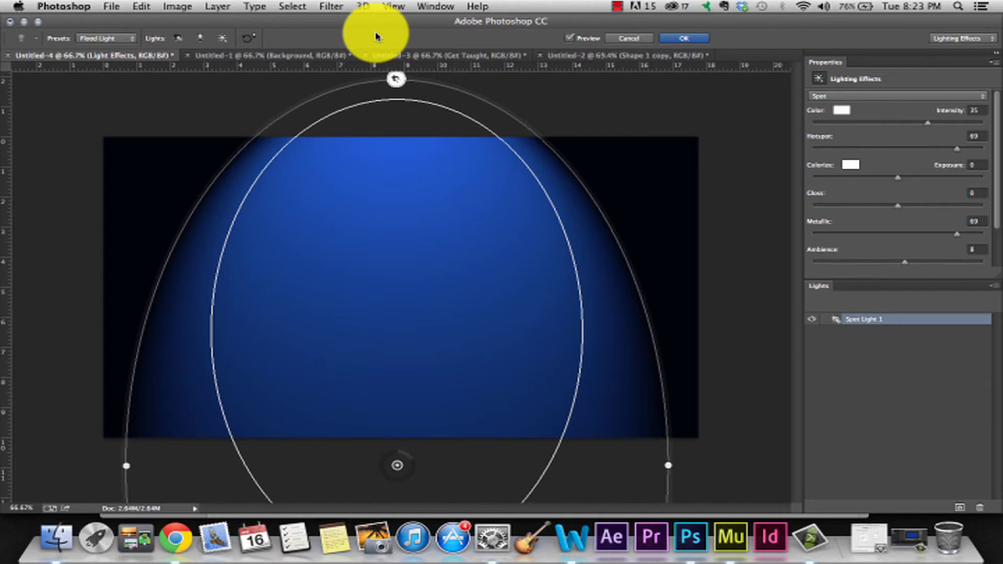
{"action": "left_click", "coordinate": [84, 39]}
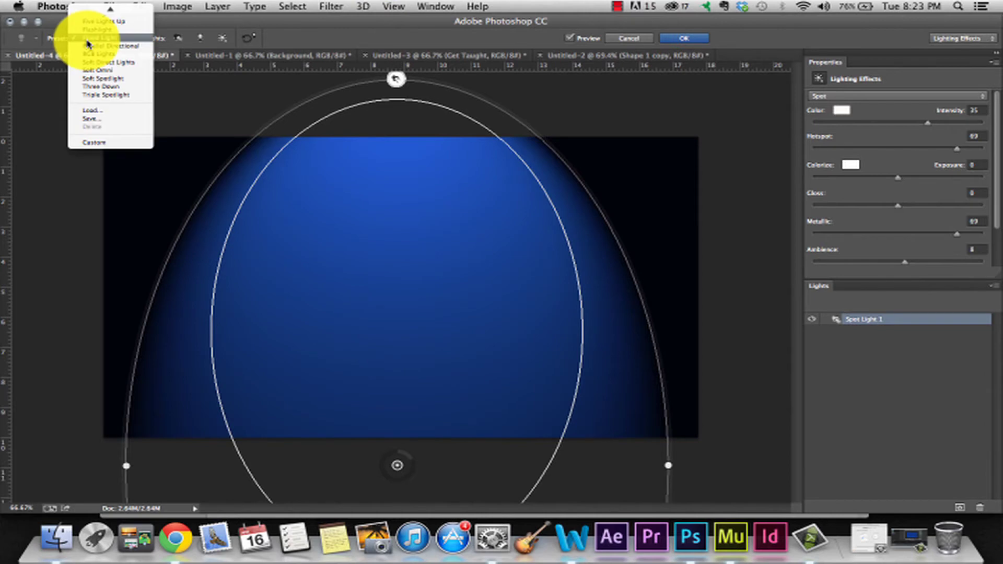
{"action": "mouse_move", "coordinate": [110, 9]}
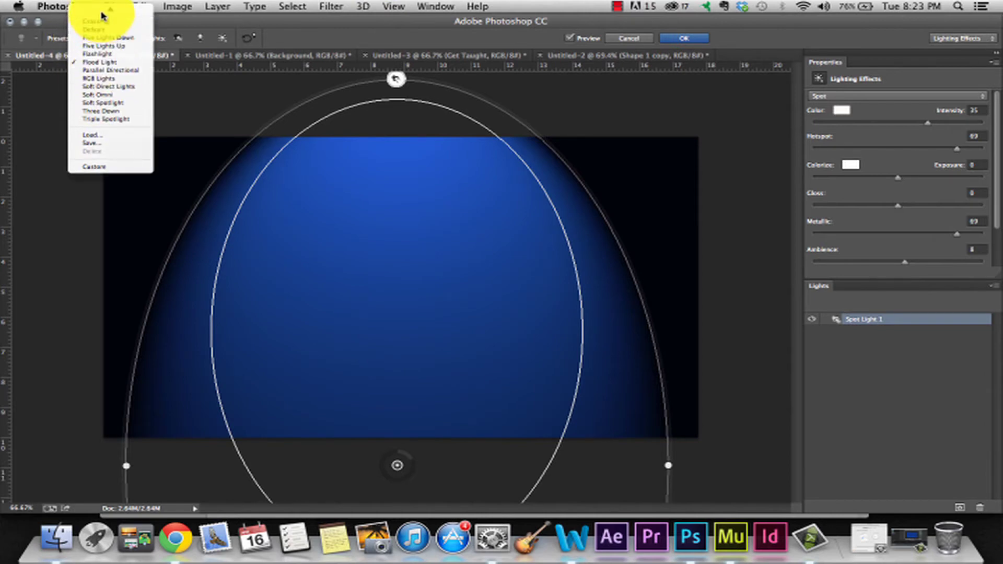
{"action": "left_click", "coordinate": [106, 76]}
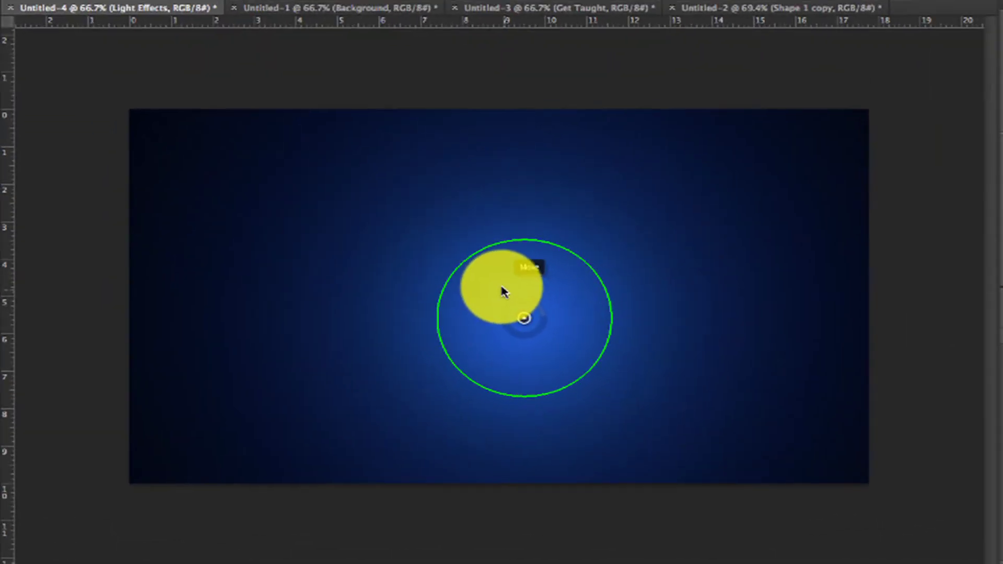
Nudge the point light up-left and commit Lighting Effects with intensity 46 and ambience -23
{"action": "left_click_drag", "start_coordinate": [404, 283], "coordinate": [396, 274]}
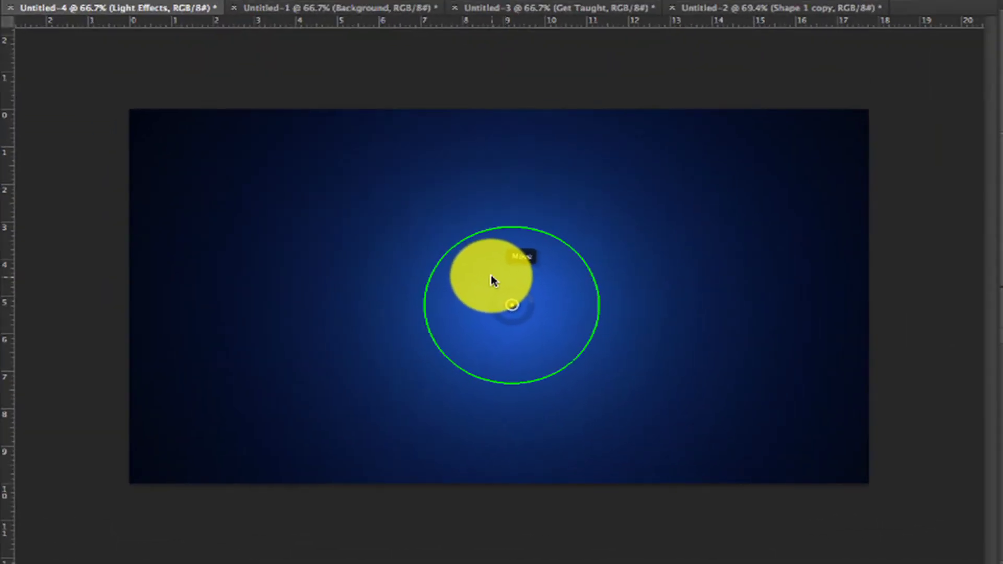
{"action": "left_click_drag", "start_coordinate": [490, 275], "coordinate": [483, 269]}
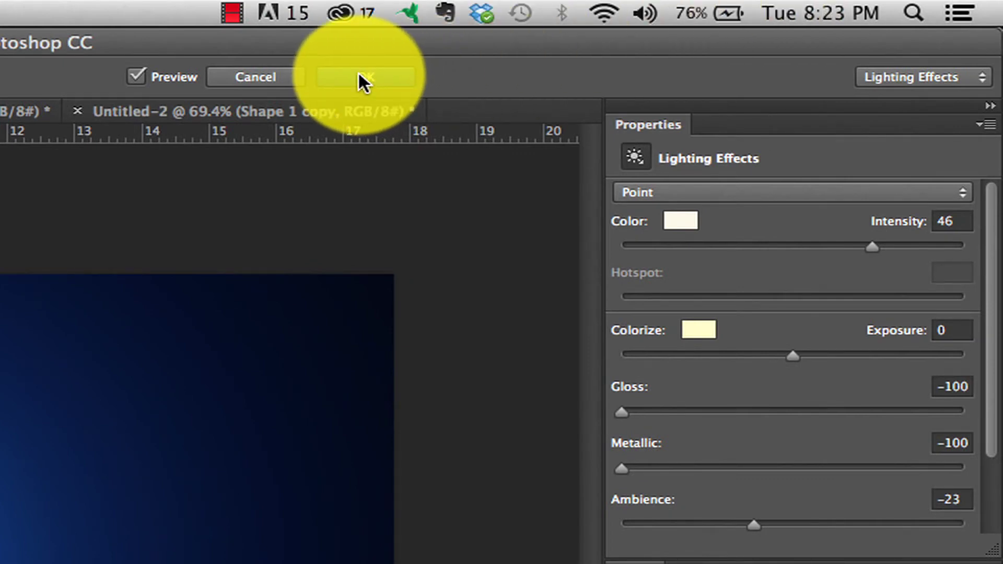
{"action": "left_click", "coordinate": [359, 77]}
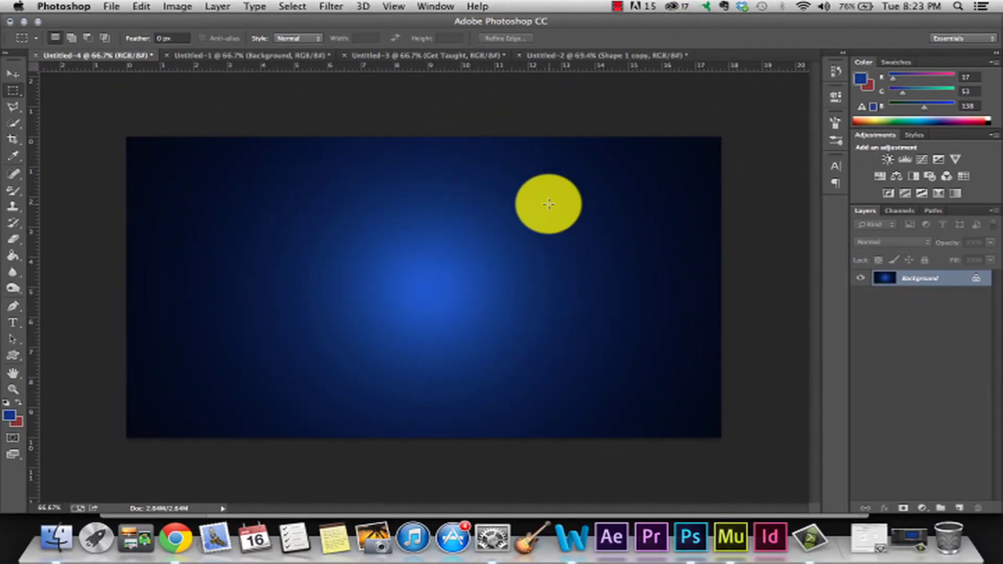
Add 'GET TAUGHT' text and move it to the centre of the blue canvas
{"action": "left_click", "coordinate": [14, 322]}
{"action": "left_click", "coordinate": [343, 286]}
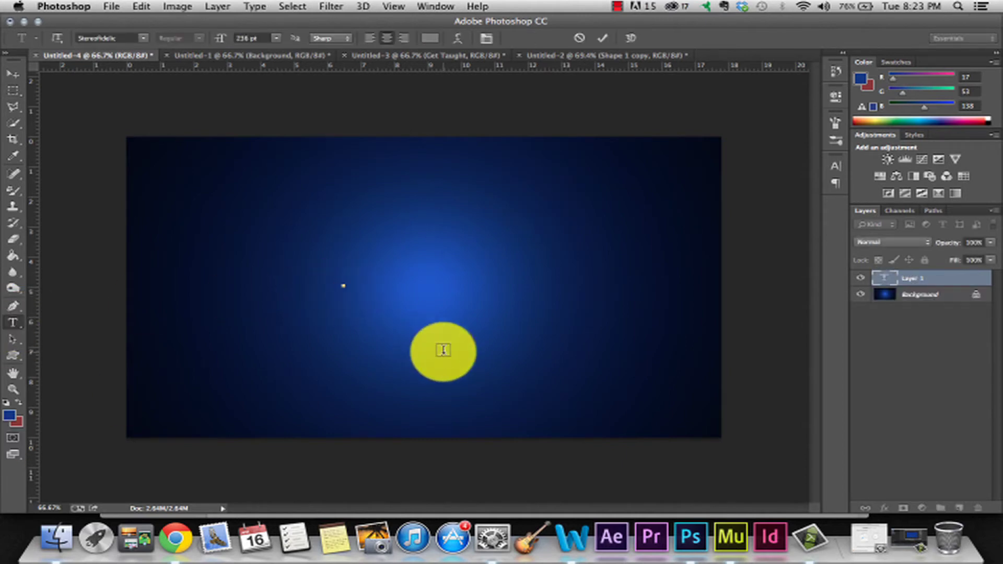
{"action": "type", "text": "GET TA"}
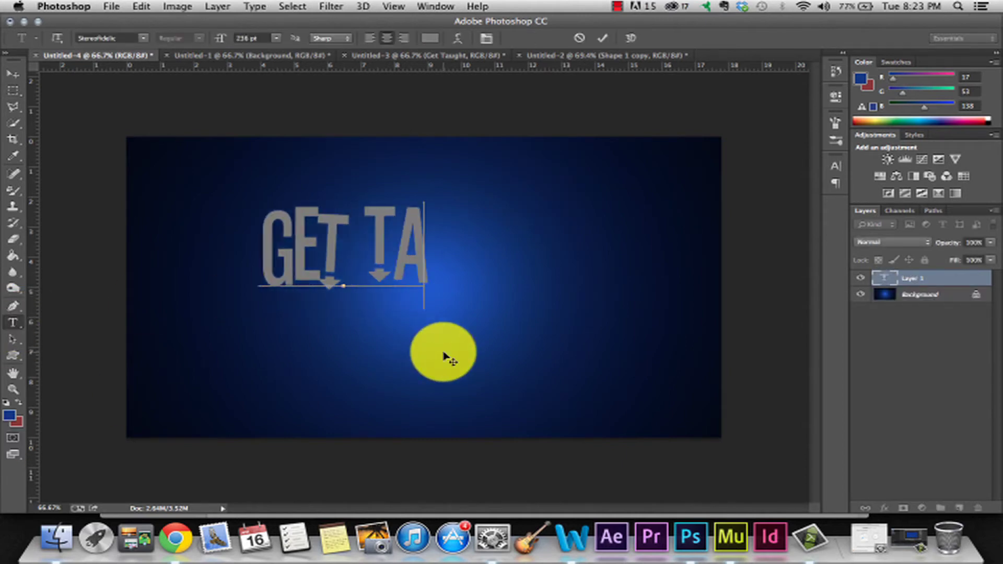
{"action": "type", "text": "UGHT"}
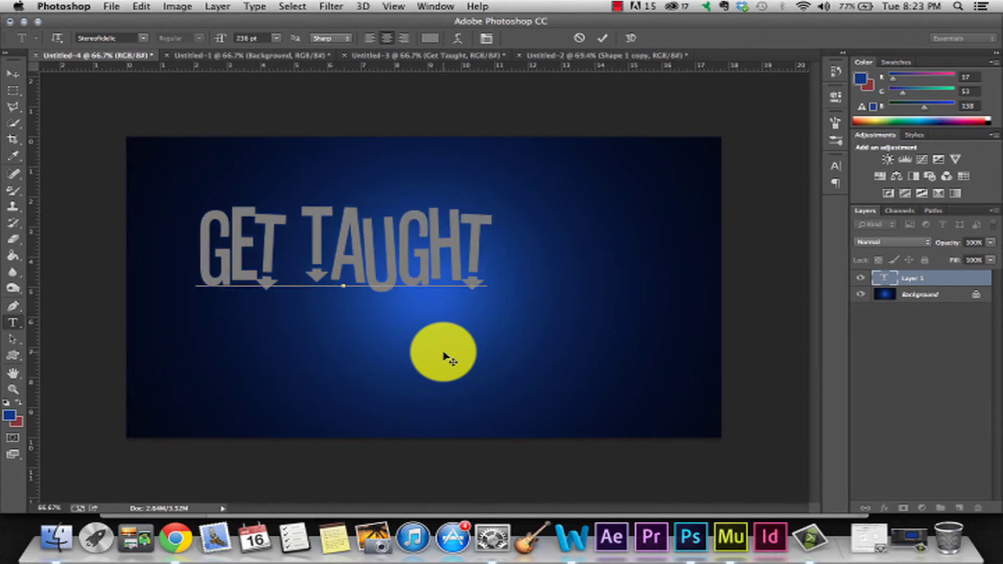
{"action": "left_click", "coordinate": [13, 74]}
{"action": "left_click_drag", "start_coordinate": [324, 266], "coordinate": [400, 293]}
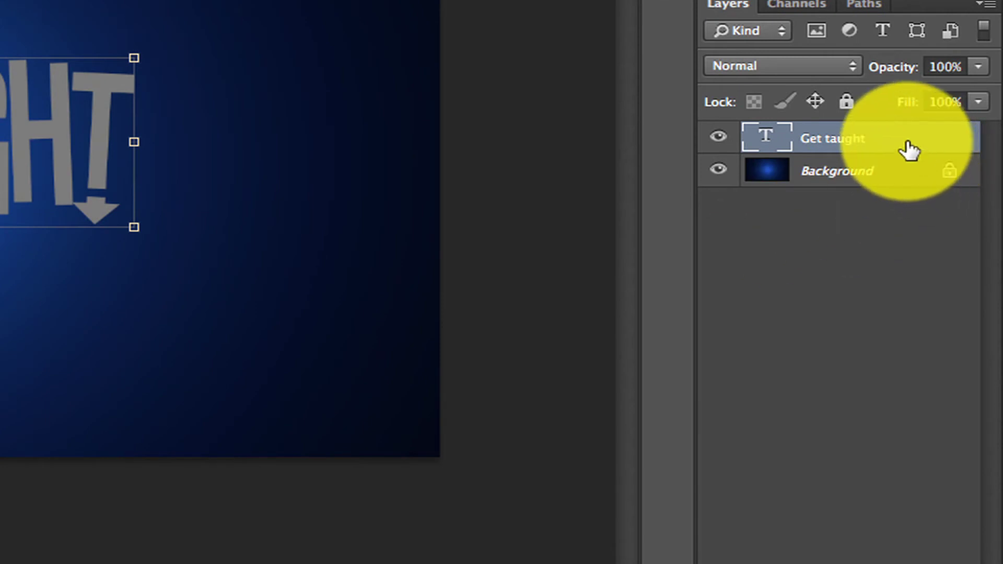
Apply a Drop Shadow layer style to the 'Get taught' type layer
{"action": "double_click", "coordinate": [906, 149]}
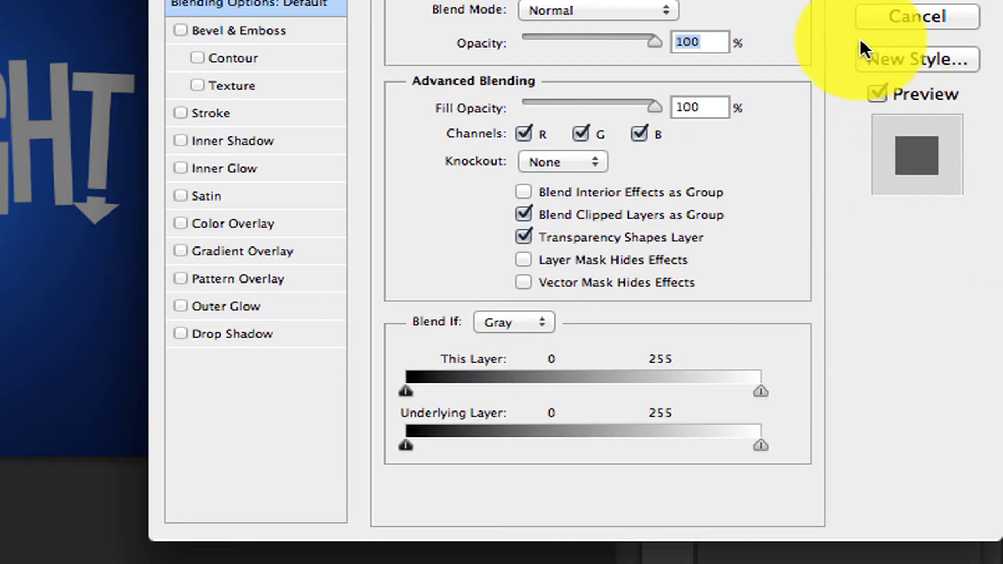
{"action": "left_click", "coordinate": [178, 331]}
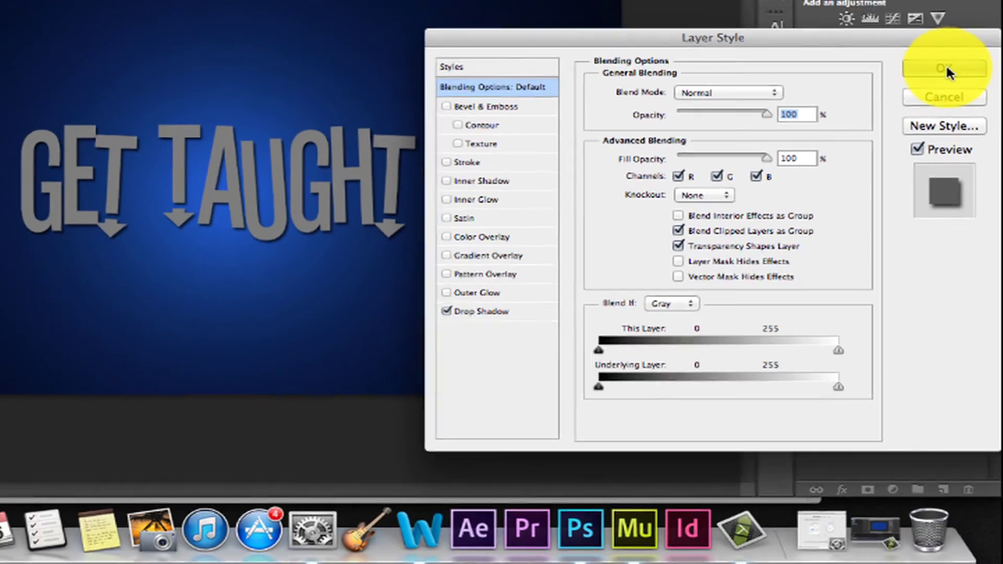
{"action": "left_click", "coordinate": [927, 6]}
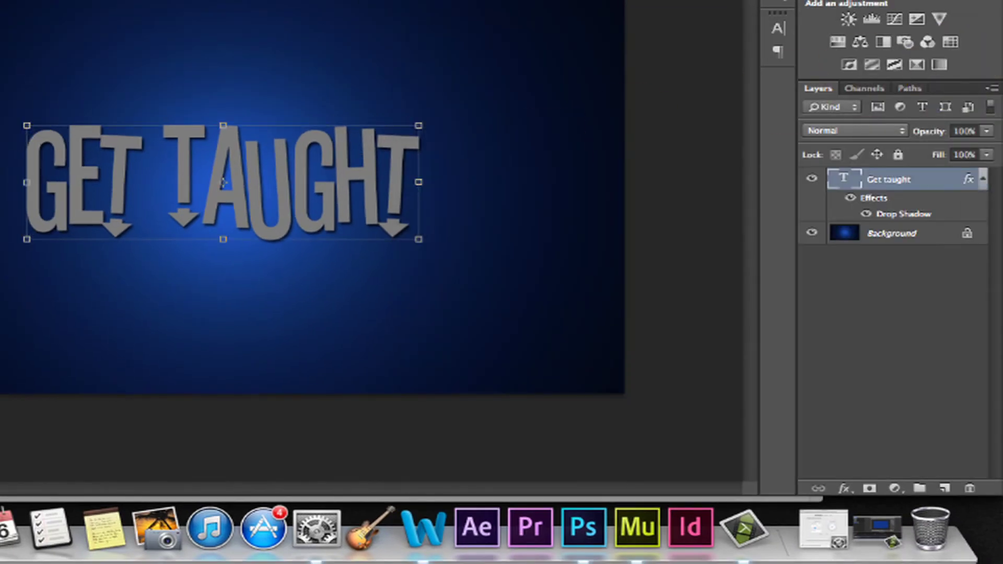
{"action": "left_click", "coordinate": [15, 96]}
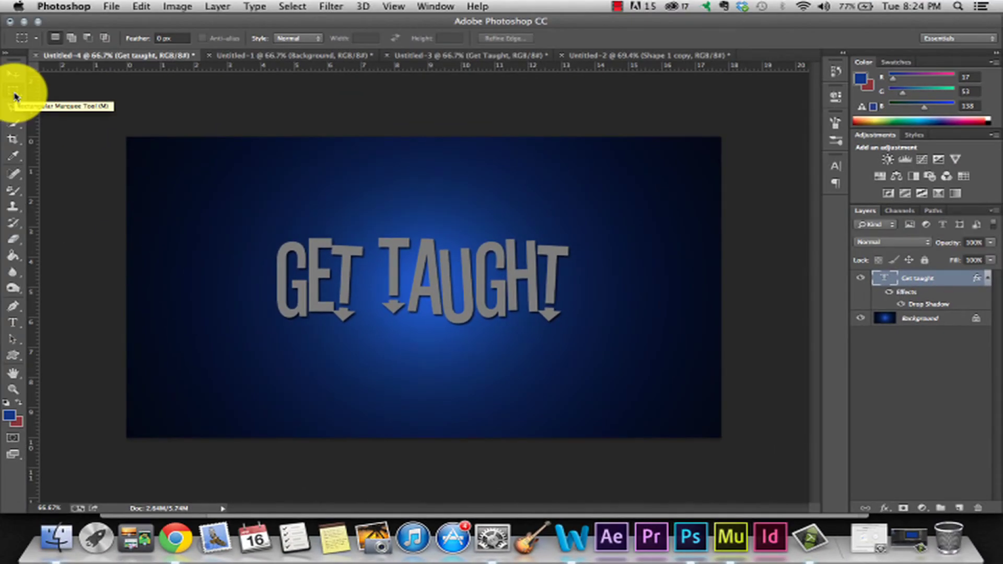
{"action": "left_click", "coordinate": [331, 6]}
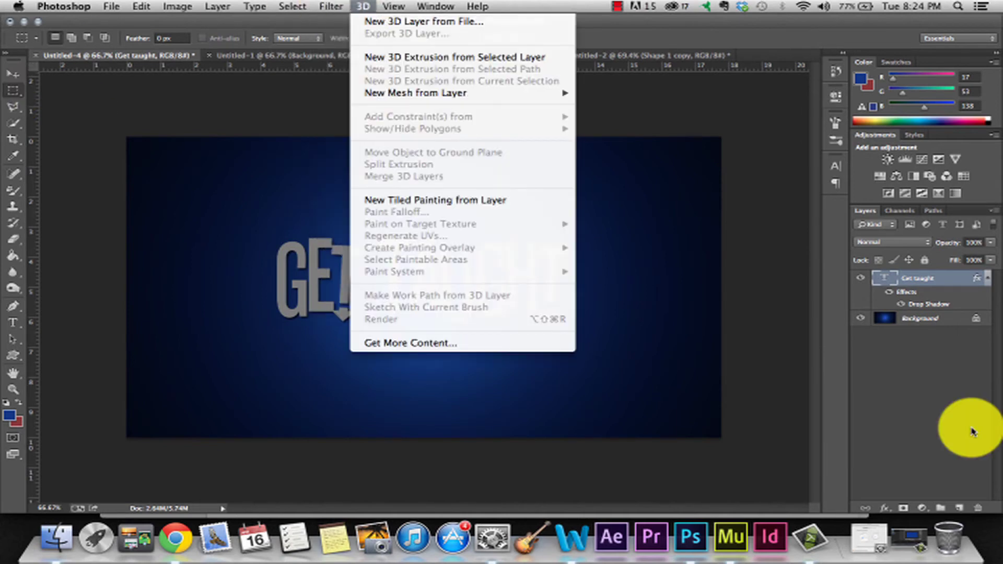
Target the Background layer and bring up the Lens Flare filter
{"action": "left_click", "coordinate": [973, 444]}
{"action": "left_click", "coordinate": [938, 320]}
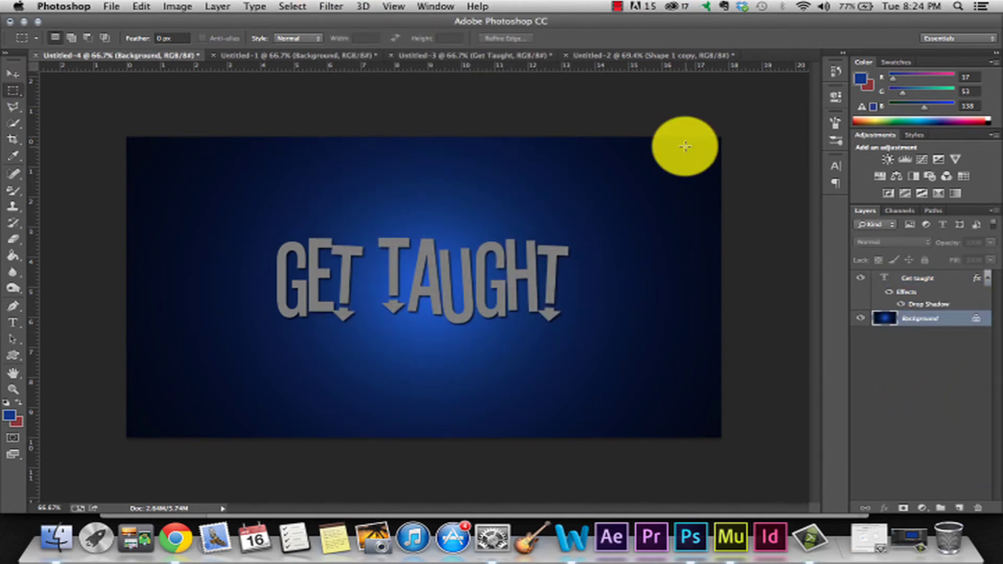
{"action": "left_click", "coordinate": [331, 6]}
{"action": "mouse_move", "coordinate": [369, 213]}
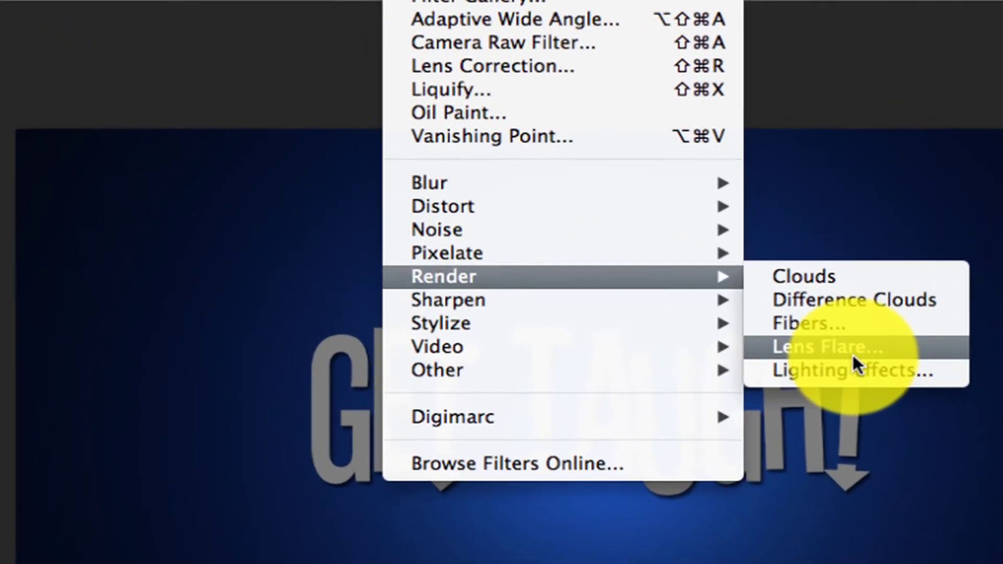
{"action": "left_click", "coordinate": [549, 248]}
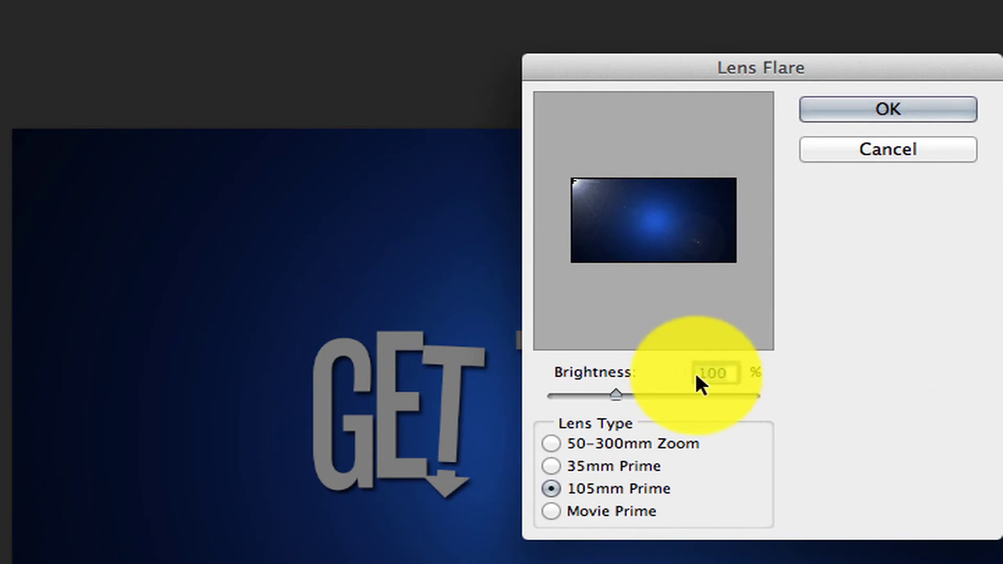
Place a 105mm Prime flare at 100% brightness in the top-left corner, then view Untitled-1
{"action": "left_click", "coordinate": [553, 465]}
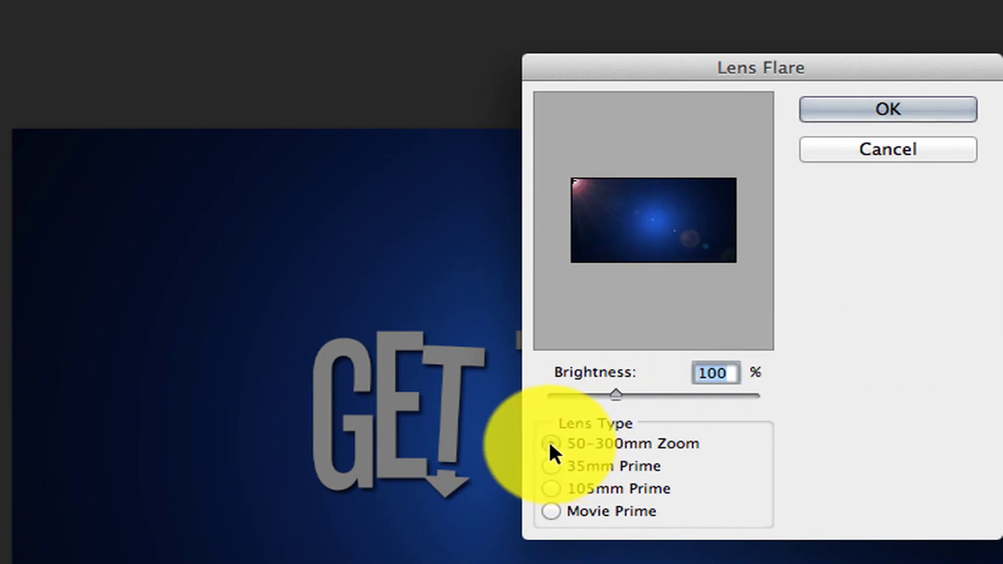
{"action": "left_click", "coordinate": [559, 488]}
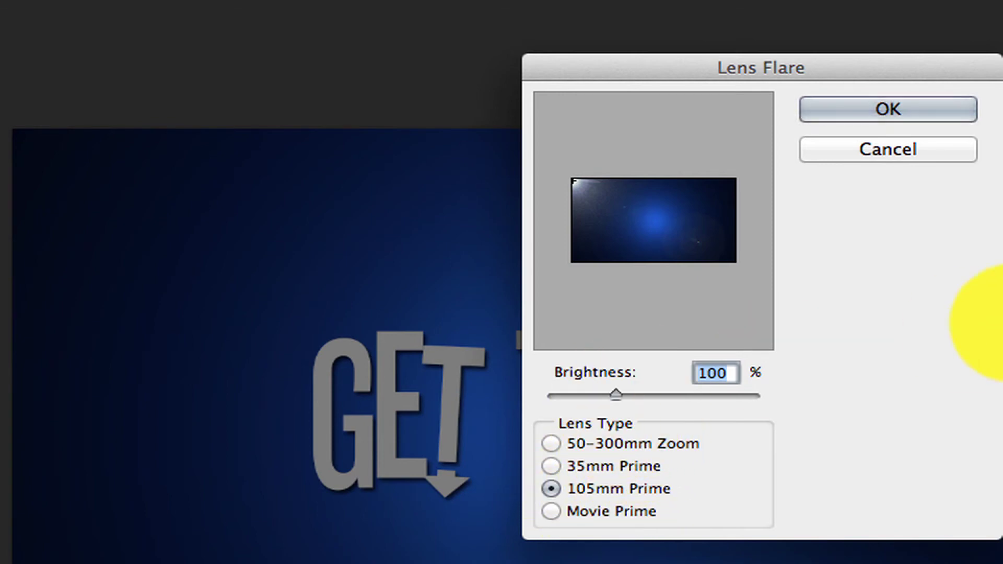
{"action": "left_click_drag", "start_coordinate": [596, 190], "coordinate": [575, 184]}
{"action": "left_click", "coordinate": [849, 109]}
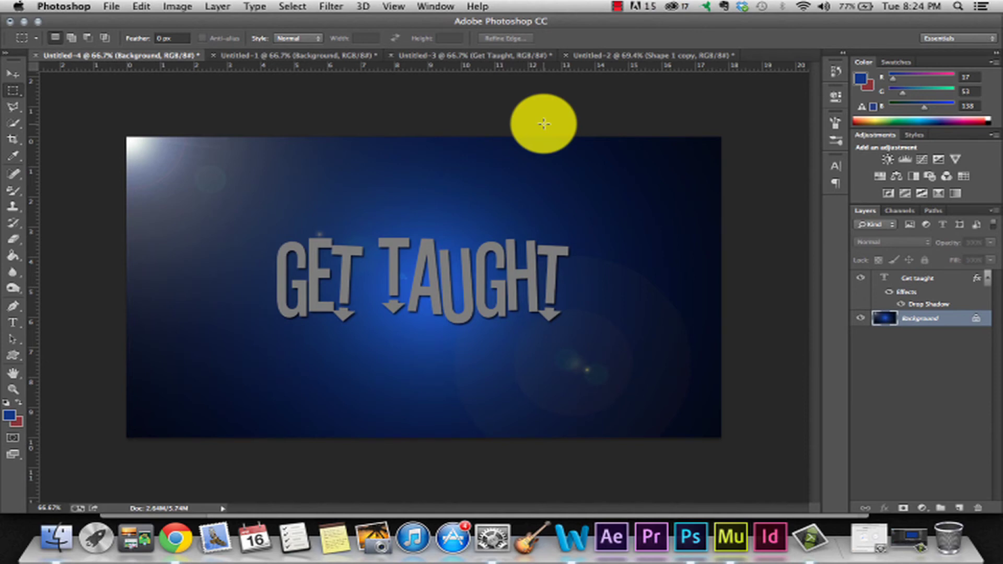
{"action": "left_click", "coordinate": [232, 56]}
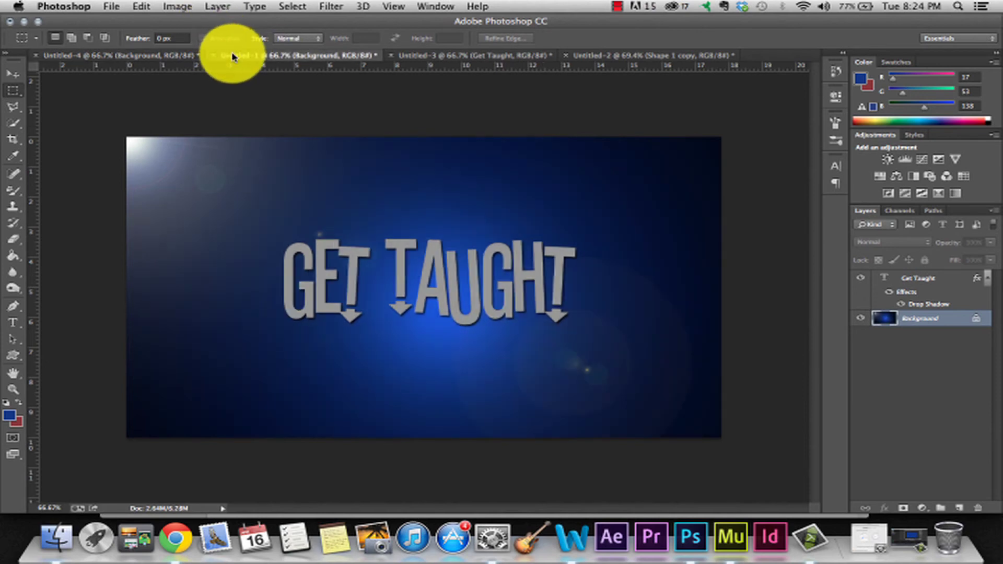
Flip through Untitled-4 and Untitled-1, then display the red Glazelife design in Untitled-2
{"action": "left_click", "coordinate": [158, 56]}
{"action": "left_click", "coordinate": [242, 56]}
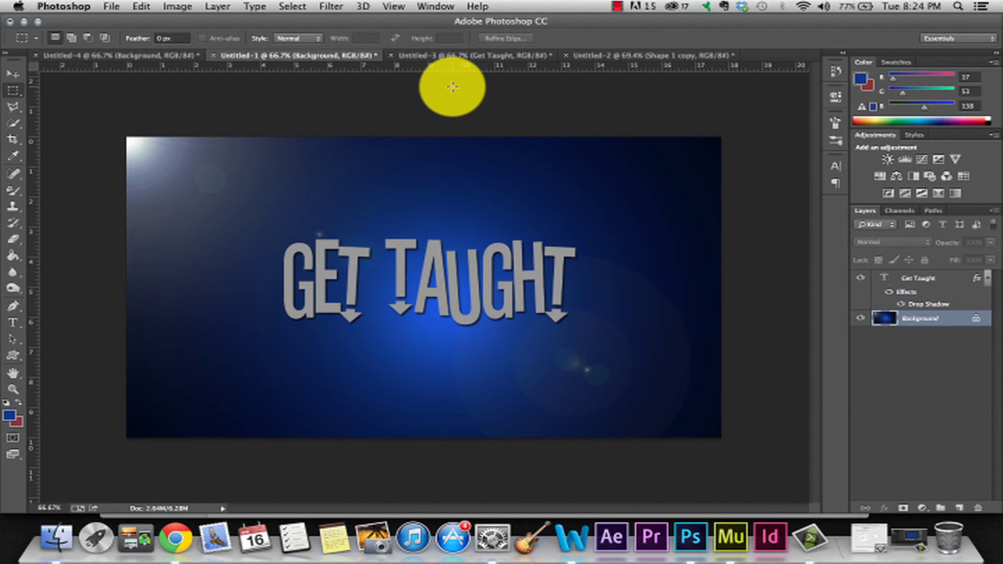
{"action": "left_click", "coordinate": [642, 56]}
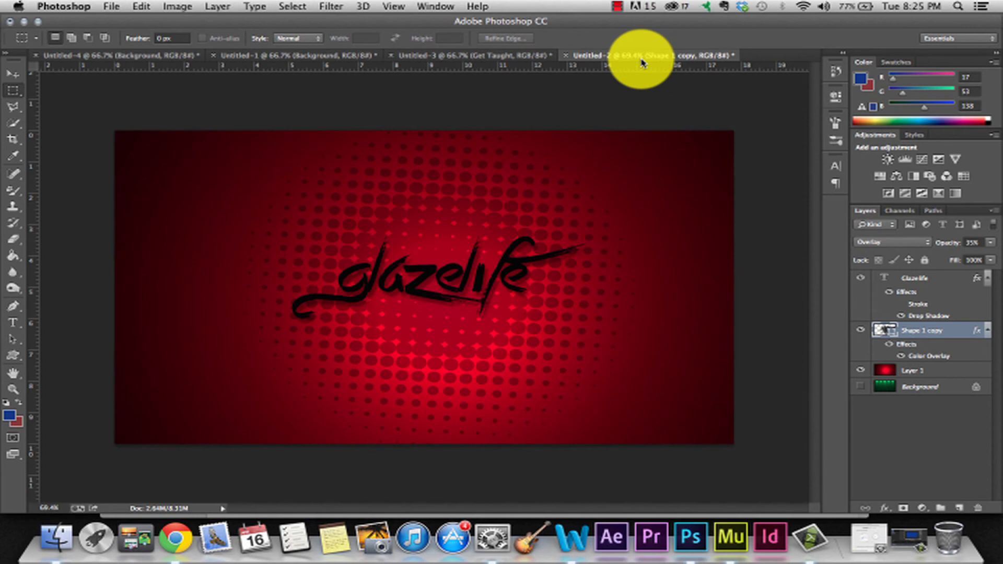